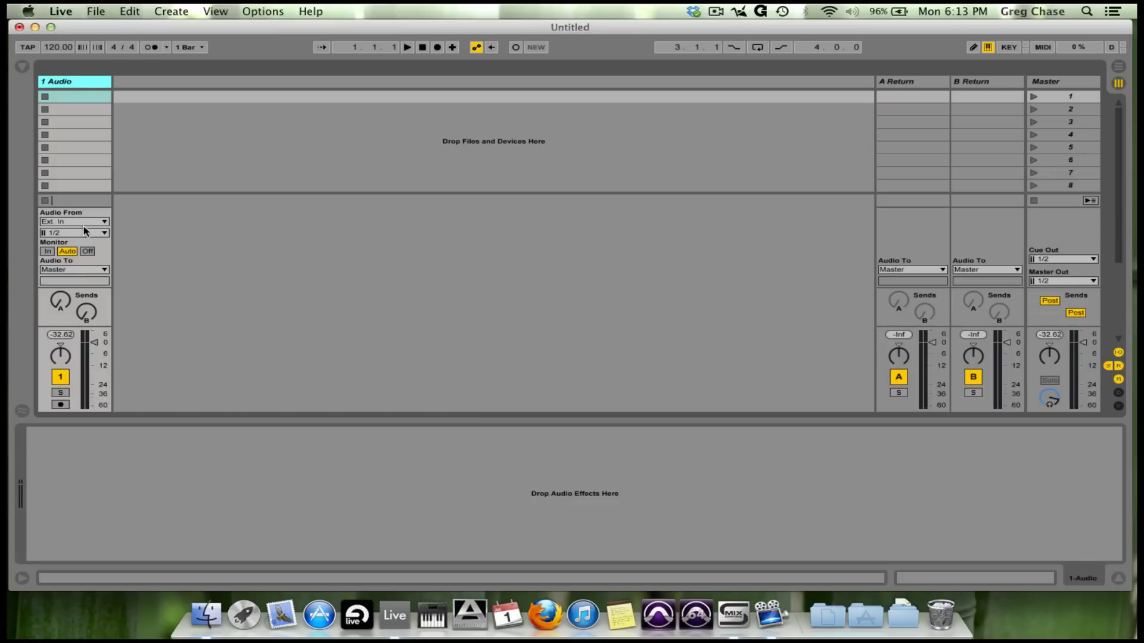
In the audio preferences, choose USB Audio CODEC (2 In, 0 Out) as the input device and keep the sample rate at 48000.
left_click(57, 12)
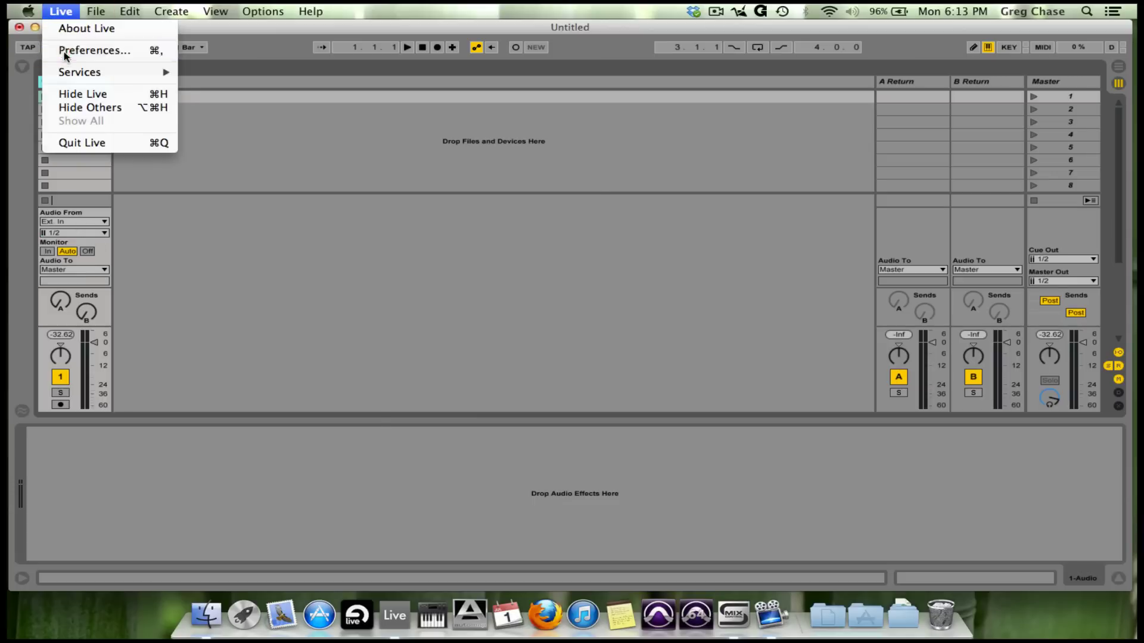
left_click(65, 51)
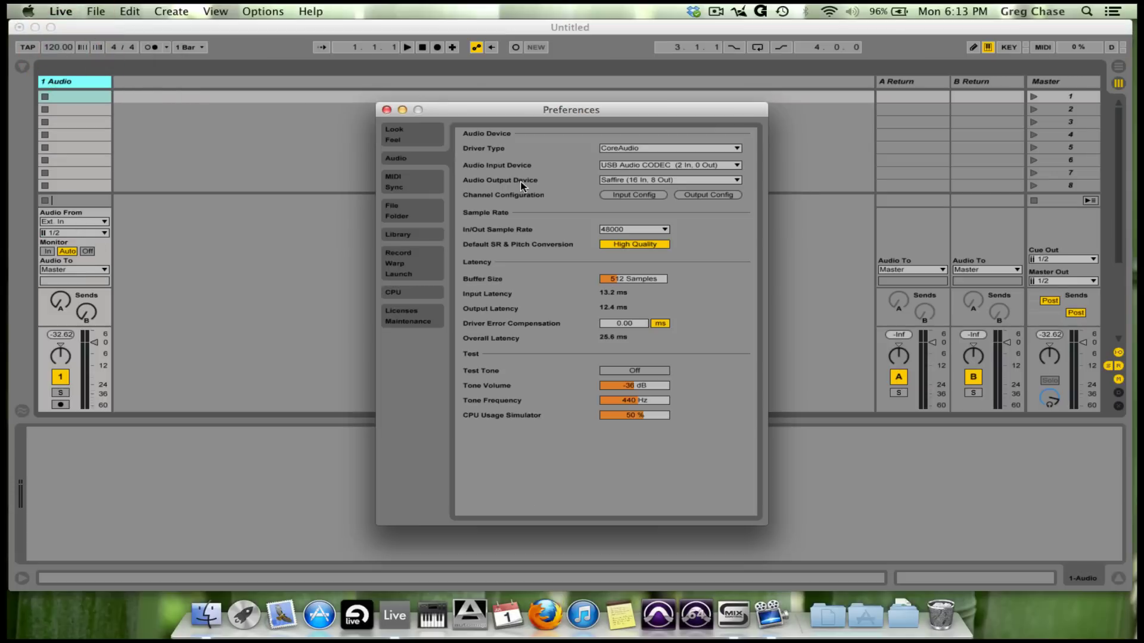
left_click(658, 166)
left_click(661, 224)
left_click(615, 229)
left_click(615, 229)
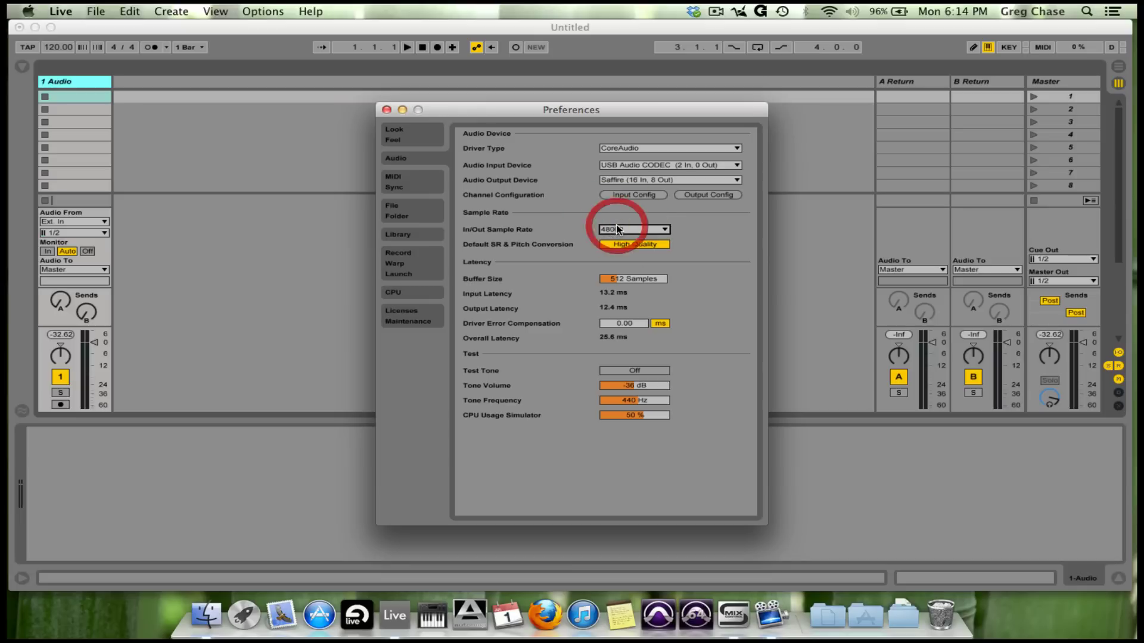
left_click(386, 109)
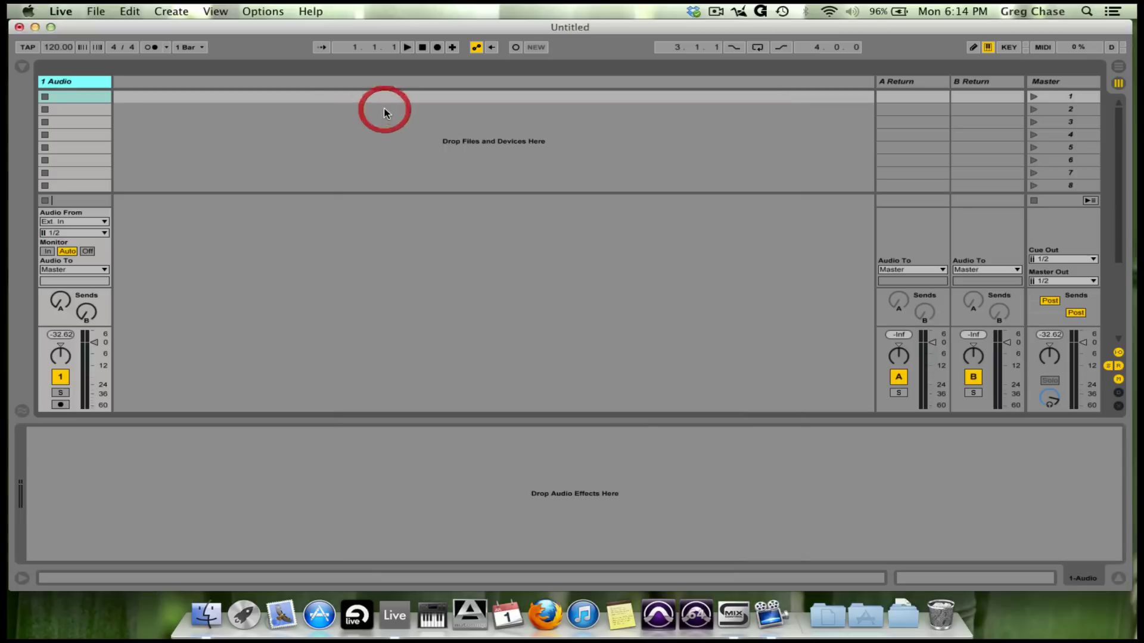
Set the audio track's monitoring to In and arm the track for recording.
left_click(235, 29)
left_click(49, 252)
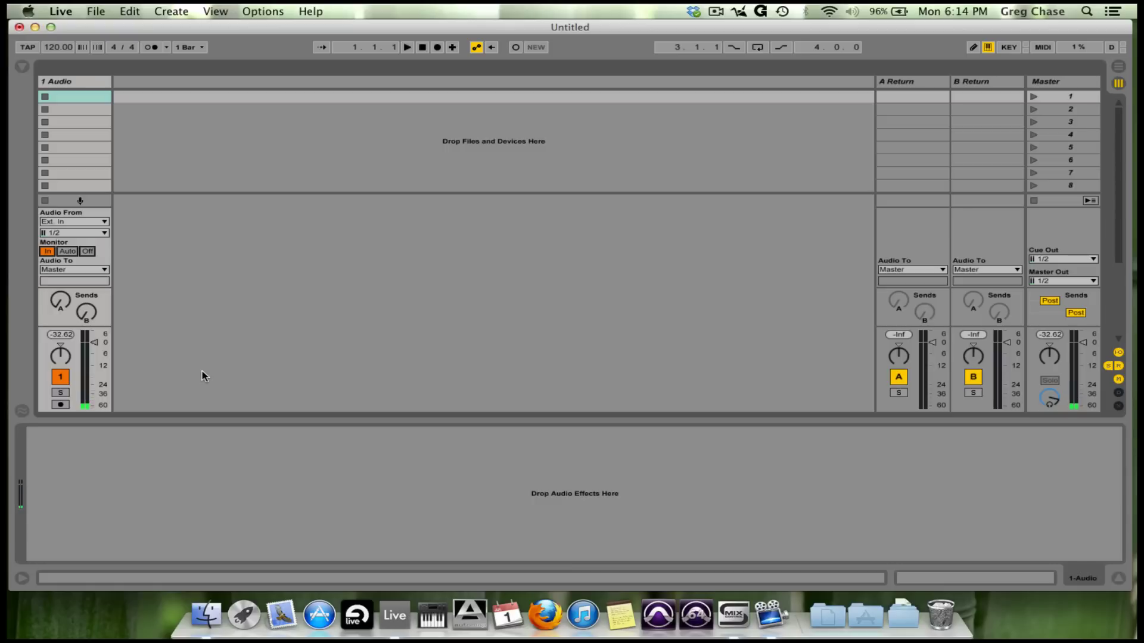
left_click(62, 405)
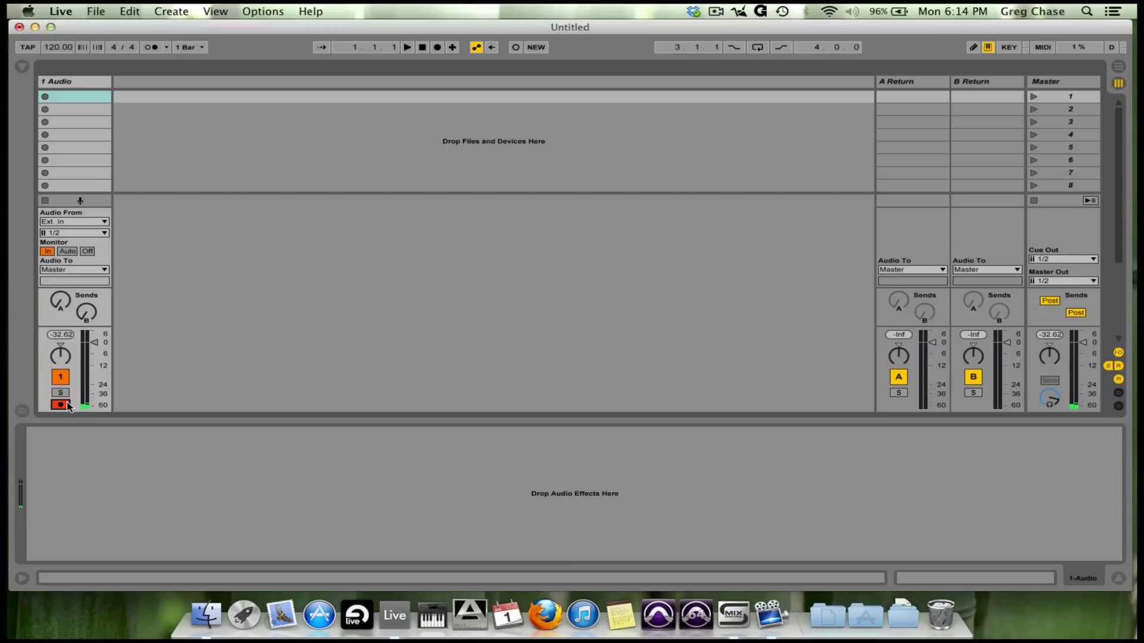
Record the incoming audio into the first clip slot of the audio track and display the clip's waveform while checking the track level.
left_click(45, 97)
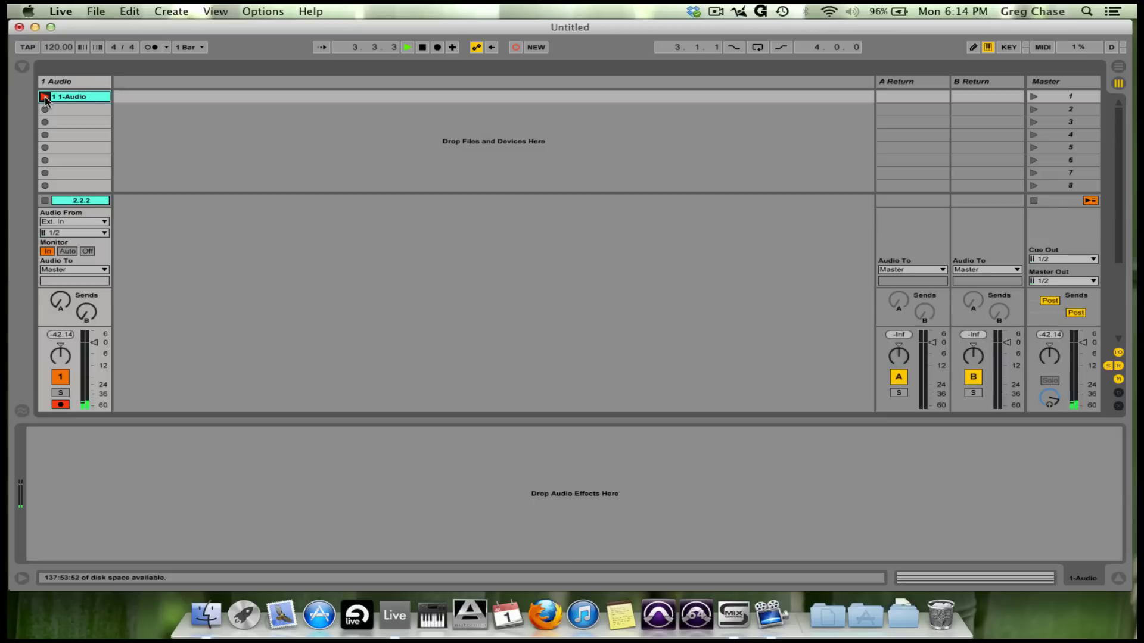
left_click(45, 97)
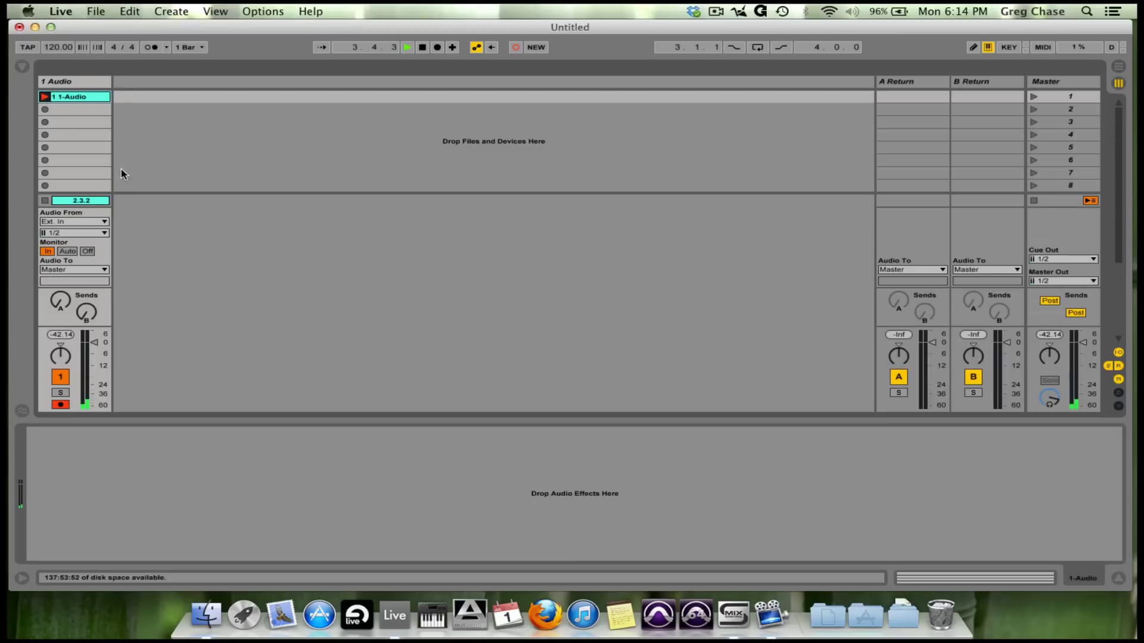
left_click(78, 204)
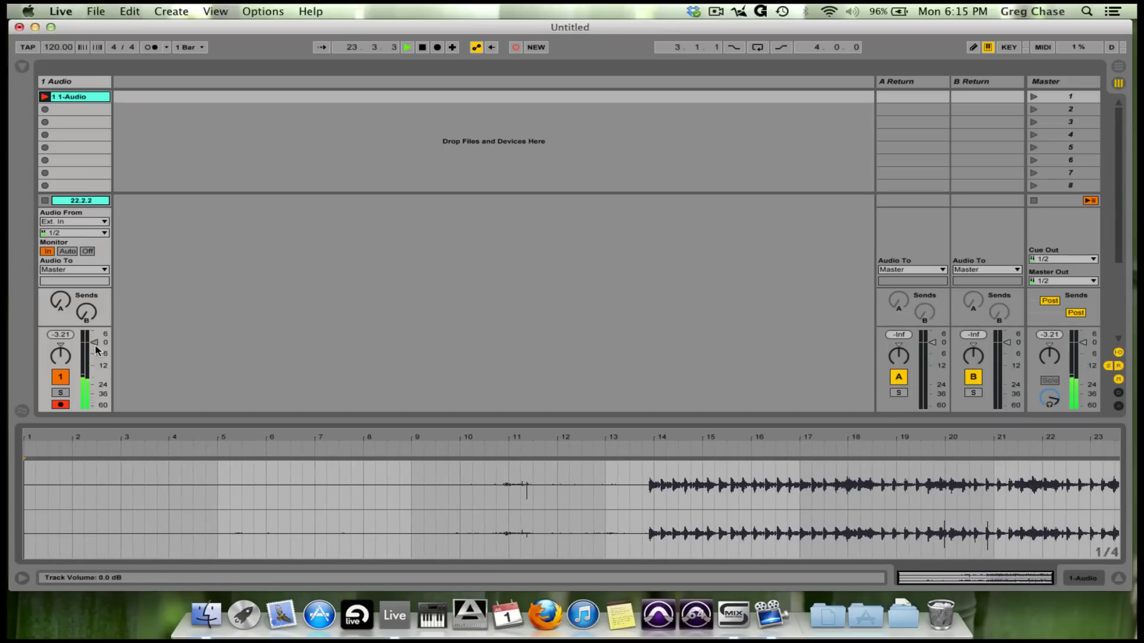
left_click_drag(94, 342, 95, 347)
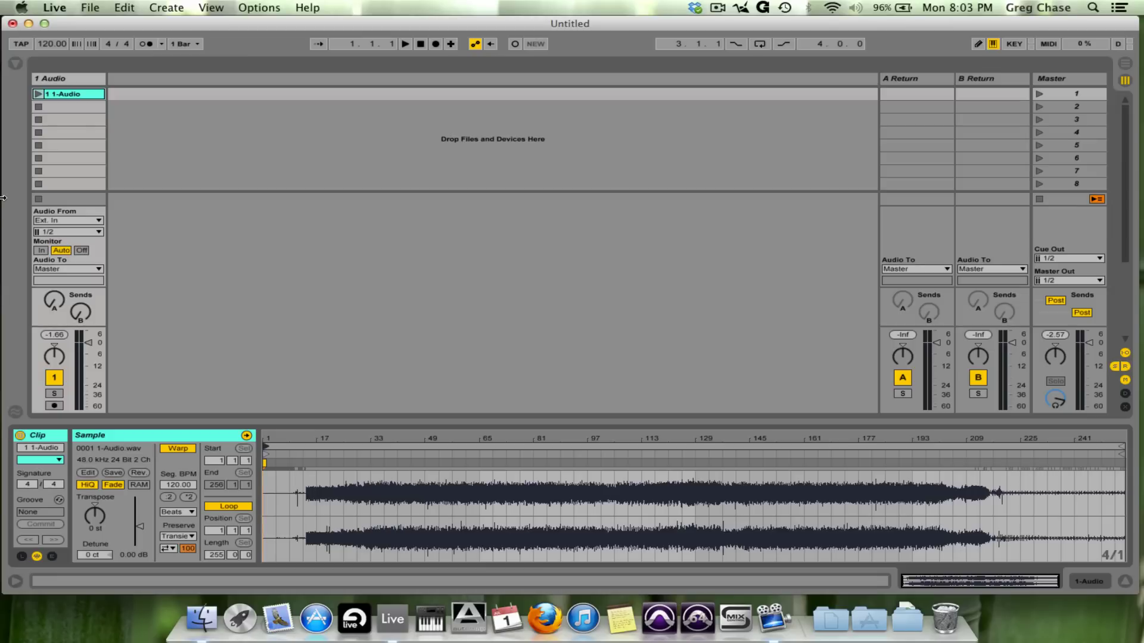
Set the track's monitoring to Auto and trim the recorded clip's end back to bar 217, just after the music stops.
left_click(42, 251)
left_click(63, 251)
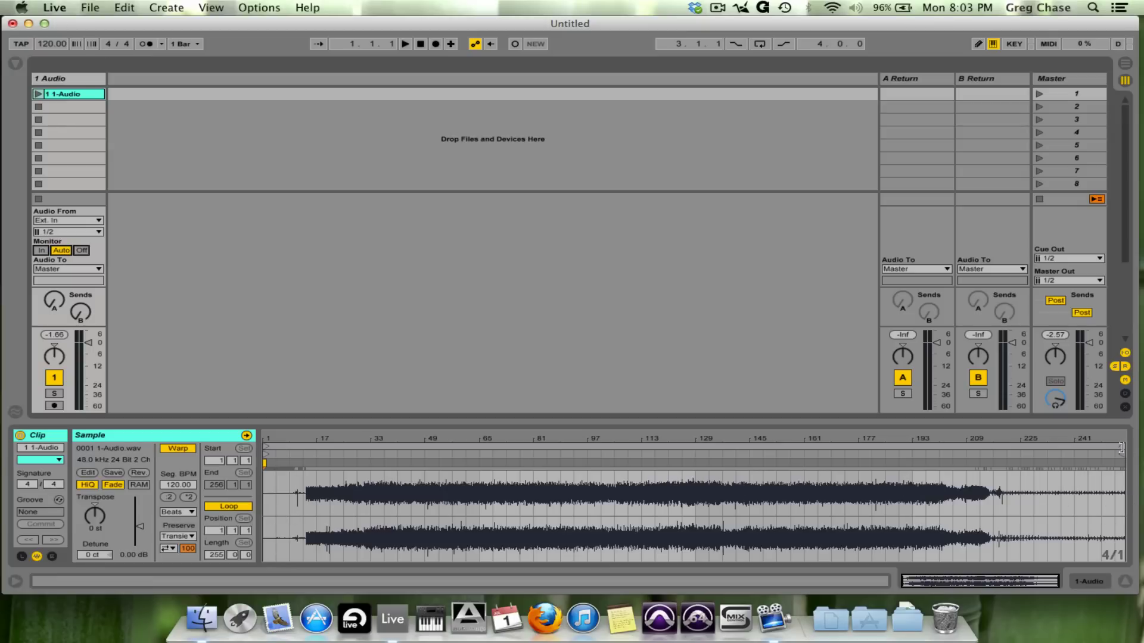
mouse_move(1121, 447)
left_mouse_down()
mouse_move(1007, 451)
mouse_move(1003, 468)
mouse_move(1016, 436)
mouse_move(988, 436)
left_mouse_up()
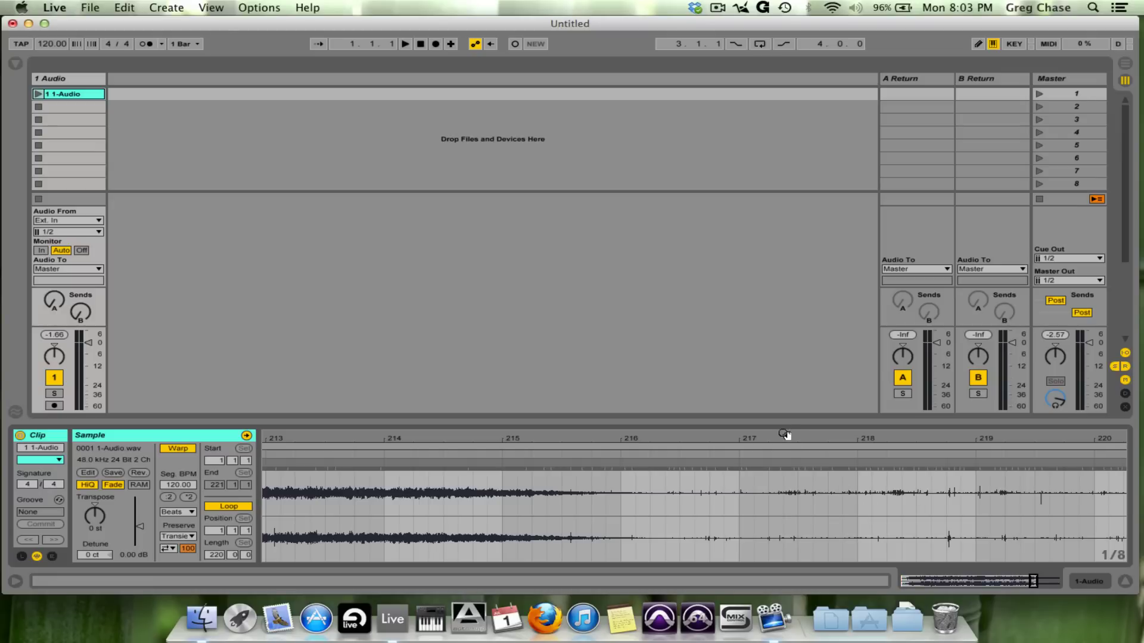
left_click_drag(781, 436, 782, 434)
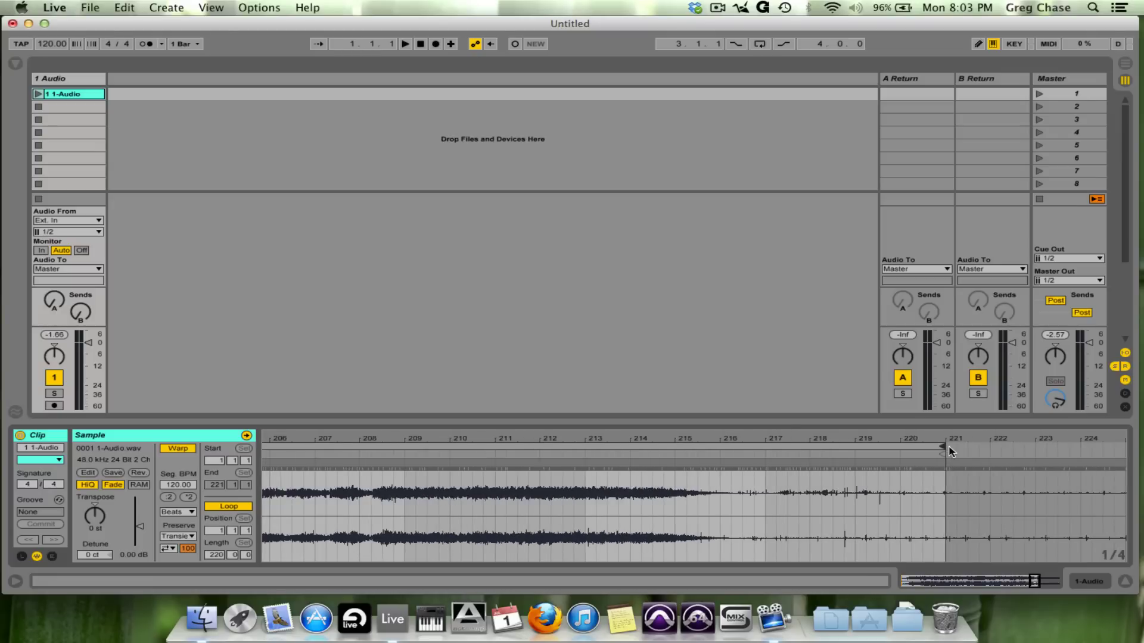
left_click_drag(946, 450, 760, 456)
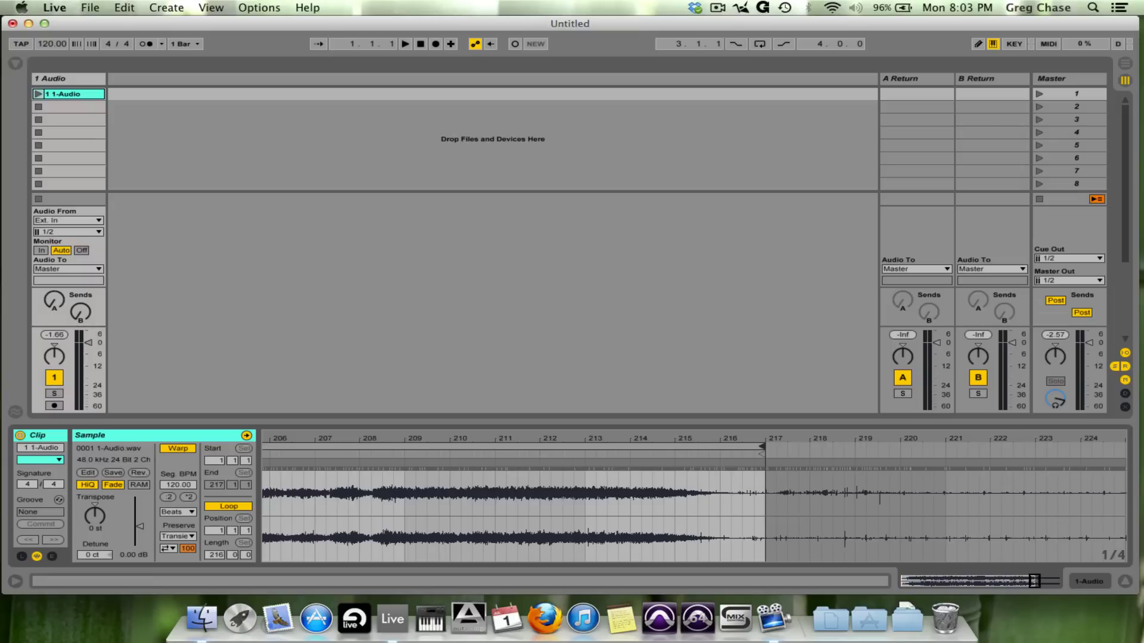
left_click_drag(661, 438, 662, 357)
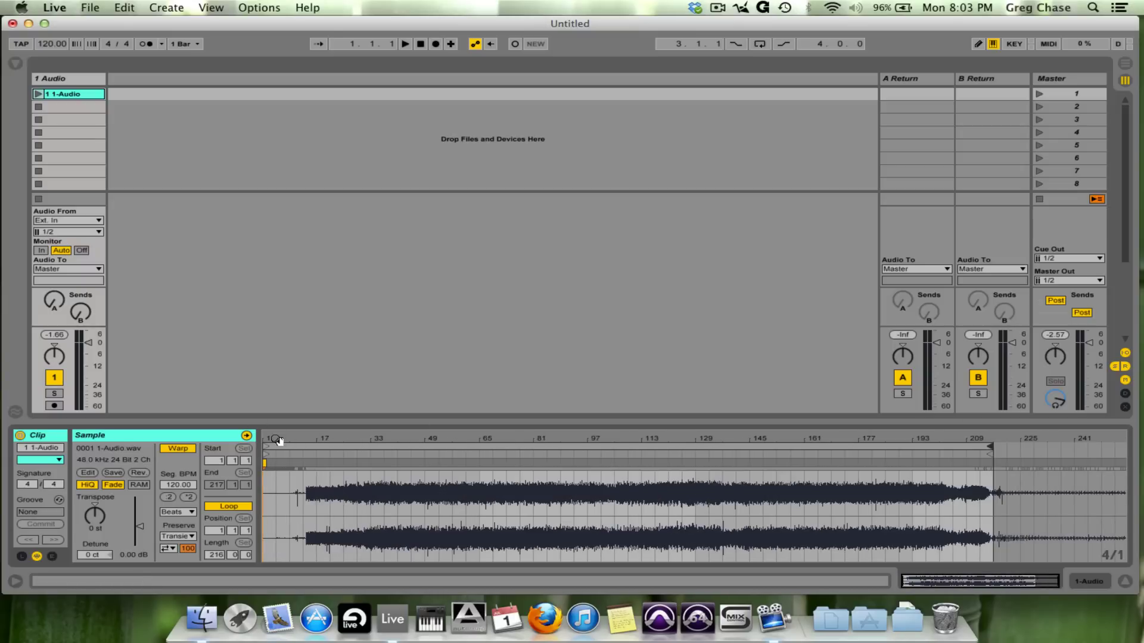
Move the clip's start to bar 13, add a warp marker on the first beat's transient and align it to 14.1.1.
mouse_move(277, 439)
left_mouse_down()
mouse_move(277, 500)
mouse_move(416, 465)
mouse_move(544, 456)
mouse_move(545, 471)
mouse_move(547, 441)
mouse_move(561, 443)
left_mouse_up()
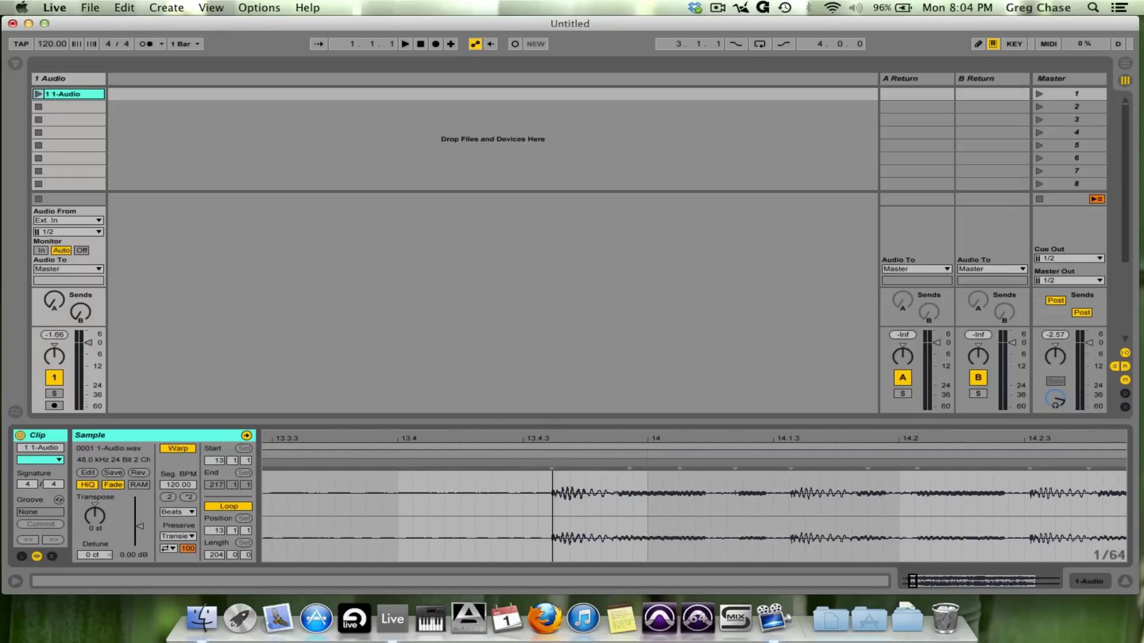
left_click(552, 464)
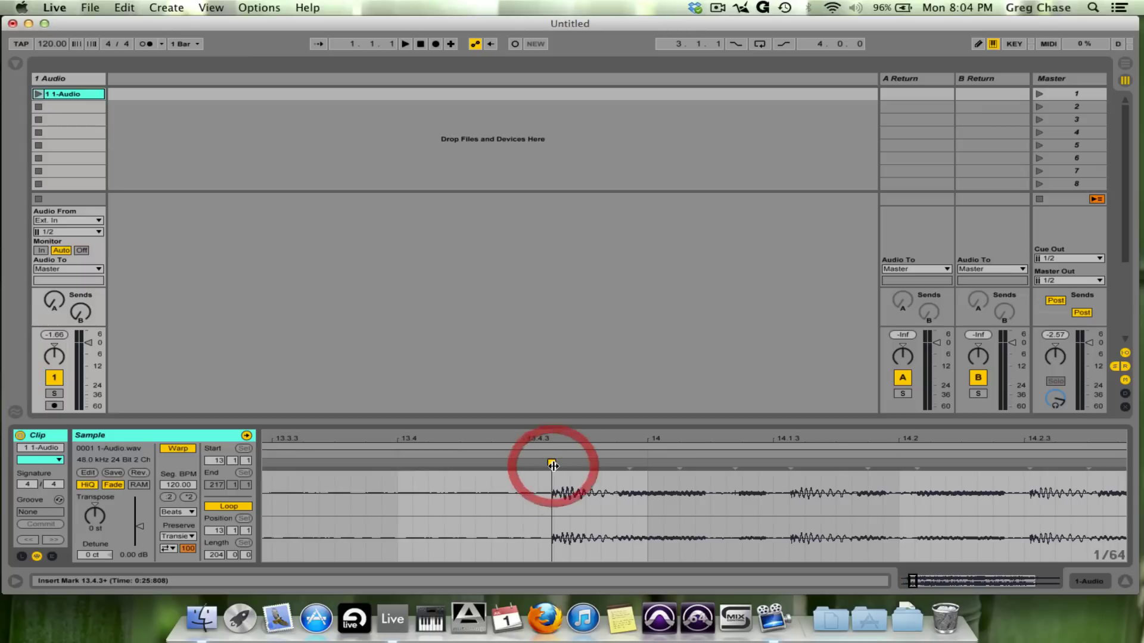
mouse_move(551, 463)
left_mouse_down()
mouse_move(647, 464)
mouse_move(648, 358)
left_mouse_up()
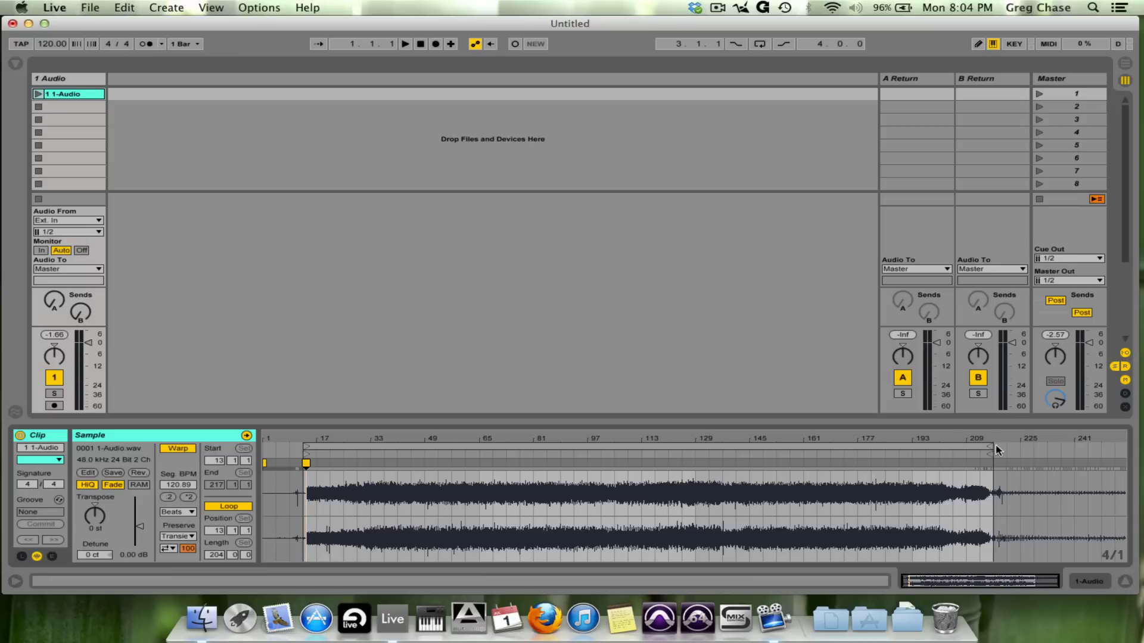
Extend the clip's end to bar 221 and move its start and loop start to bar 14, at the warp marker.
left_click_drag(992, 446, 1005, 445)
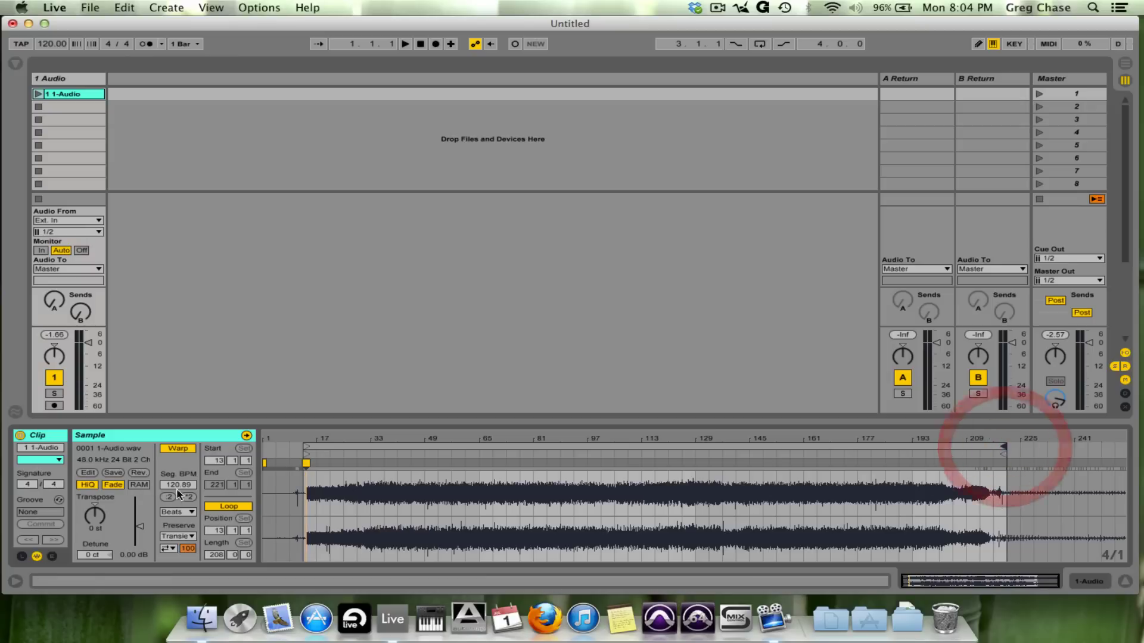
left_click_drag(308, 436, 280, 494)
scroll(335, 454, "left", 3)
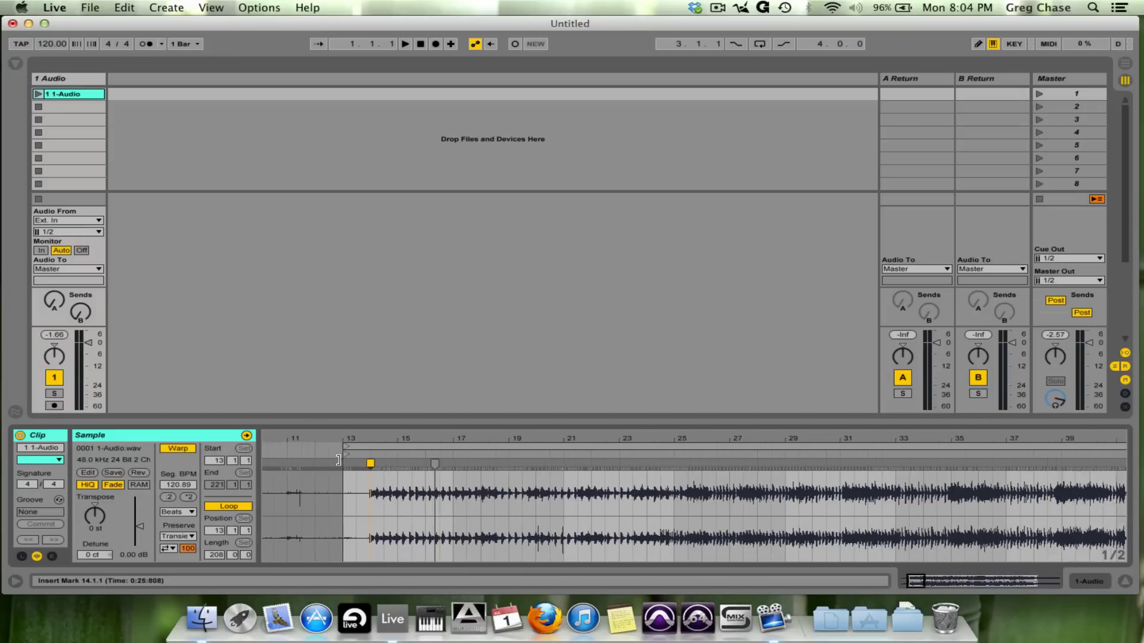
scroll(339, 460, "left", 3)
mouse_move(409, 445)
left_mouse_down()
mouse_move(429, 445)
mouse_move(485, 512)
left_mouse_up()
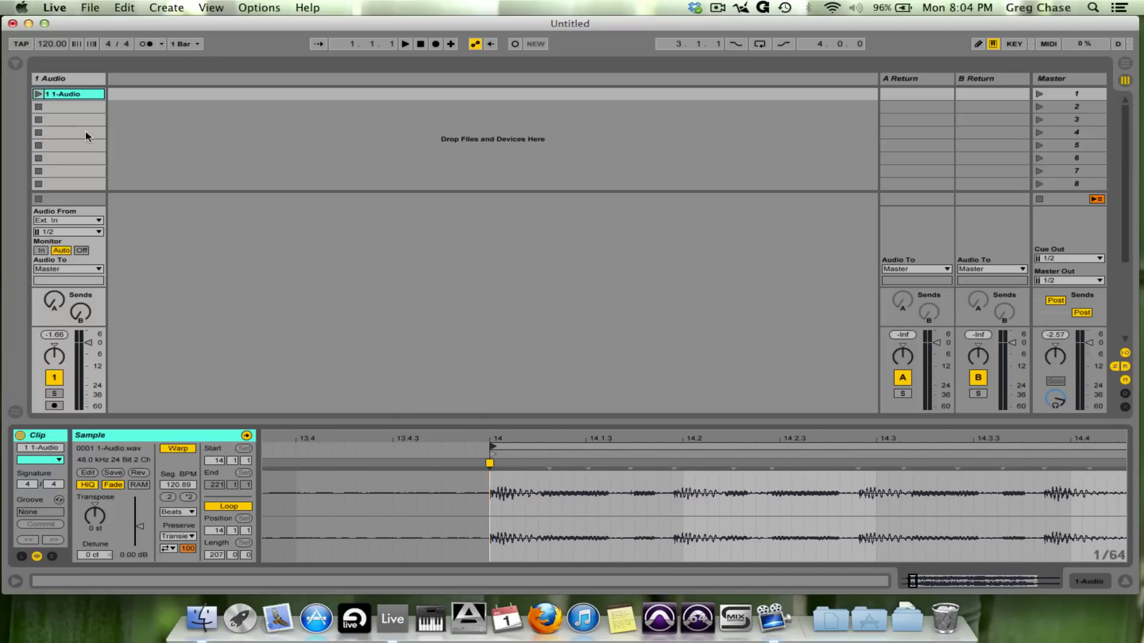
Play the trimmed clip from its start and stop it, repeating once to check the beginning of the music.
left_click(38, 94)
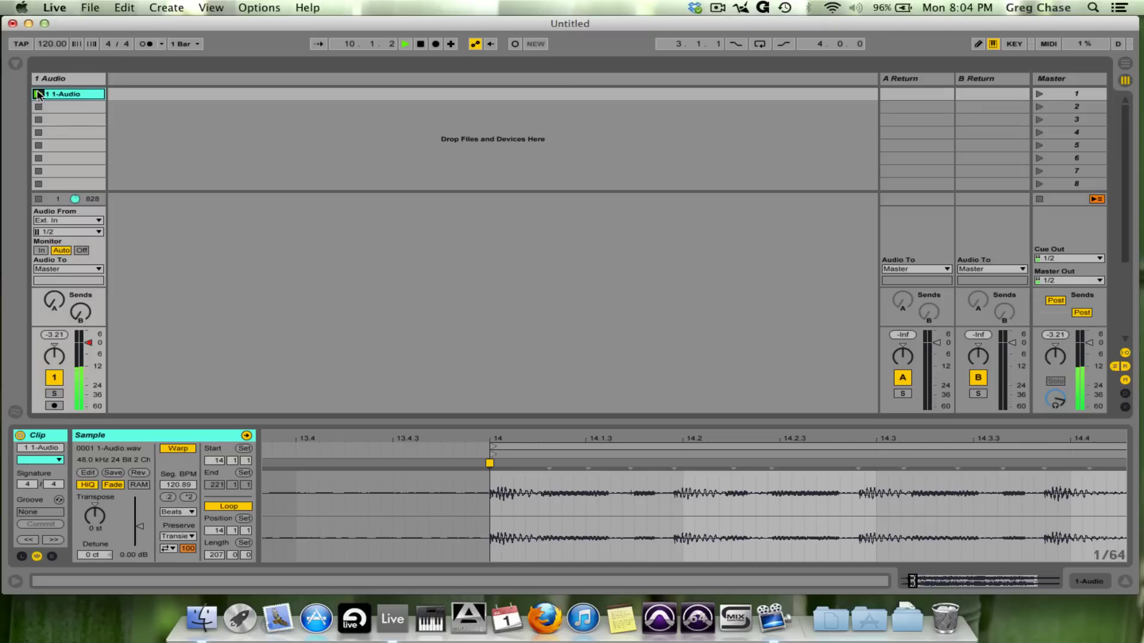
key("space")
left_click(38, 94)
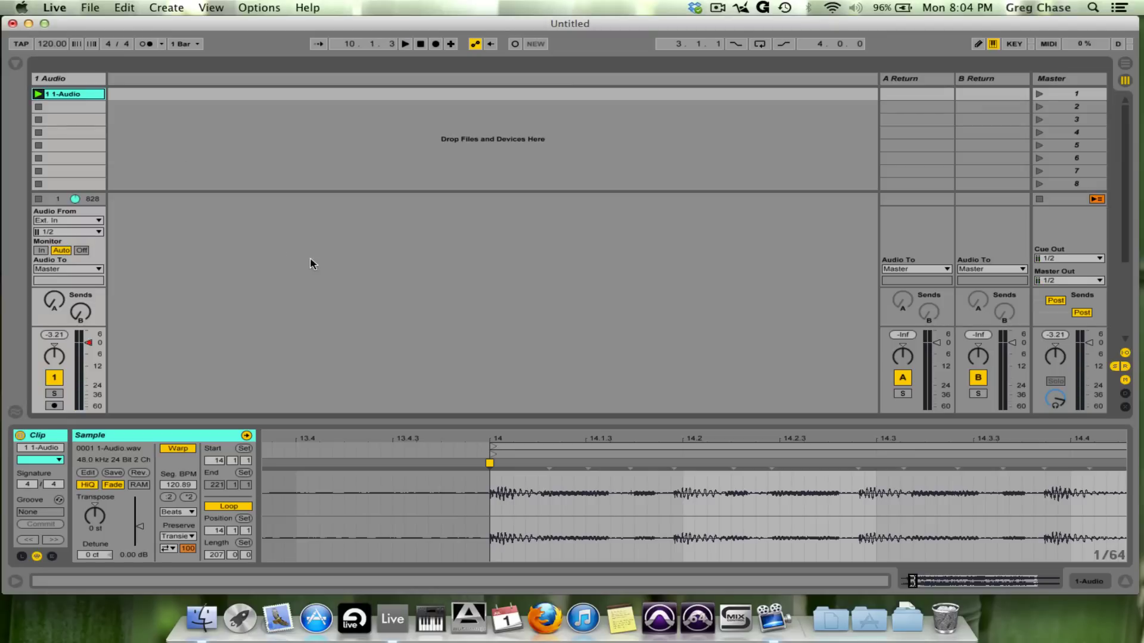
left_click_drag(520, 439, 312, 444)
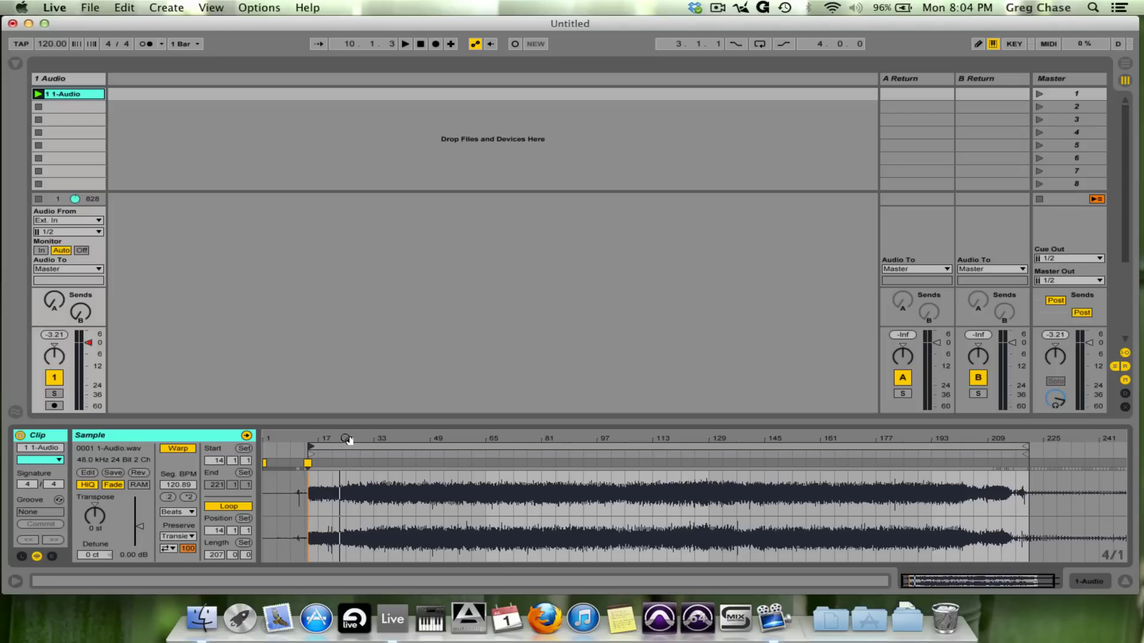
mouse_move(347, 439)
left_mouse_down()
mouse_move(346, 489)
mouse_move(649, 473)
left_mouse_up()
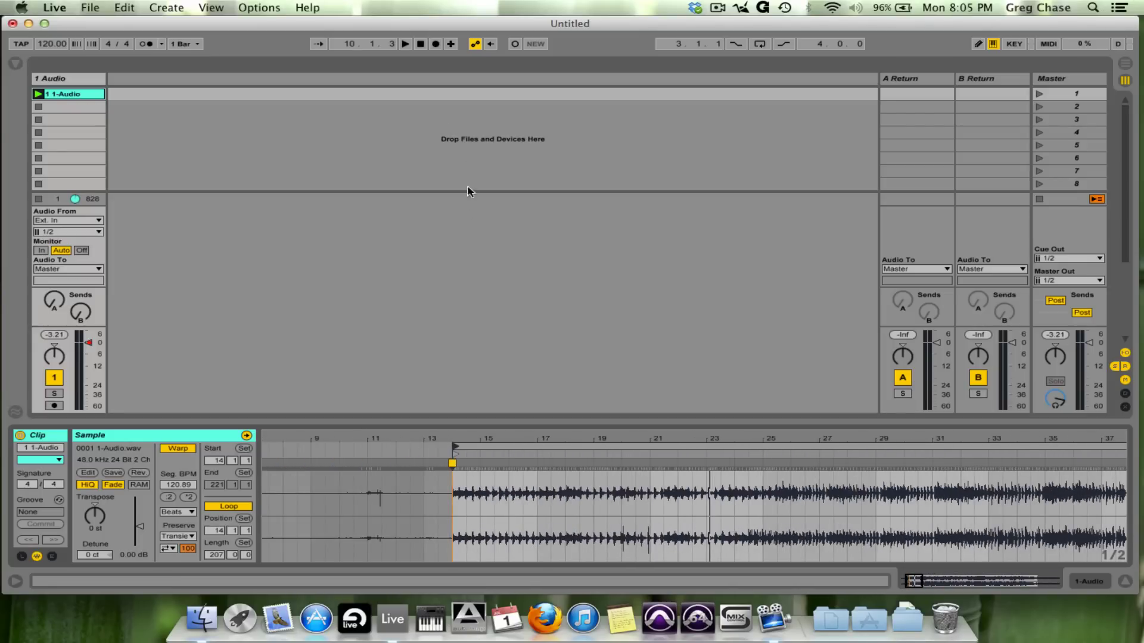
left_click(419, 46)
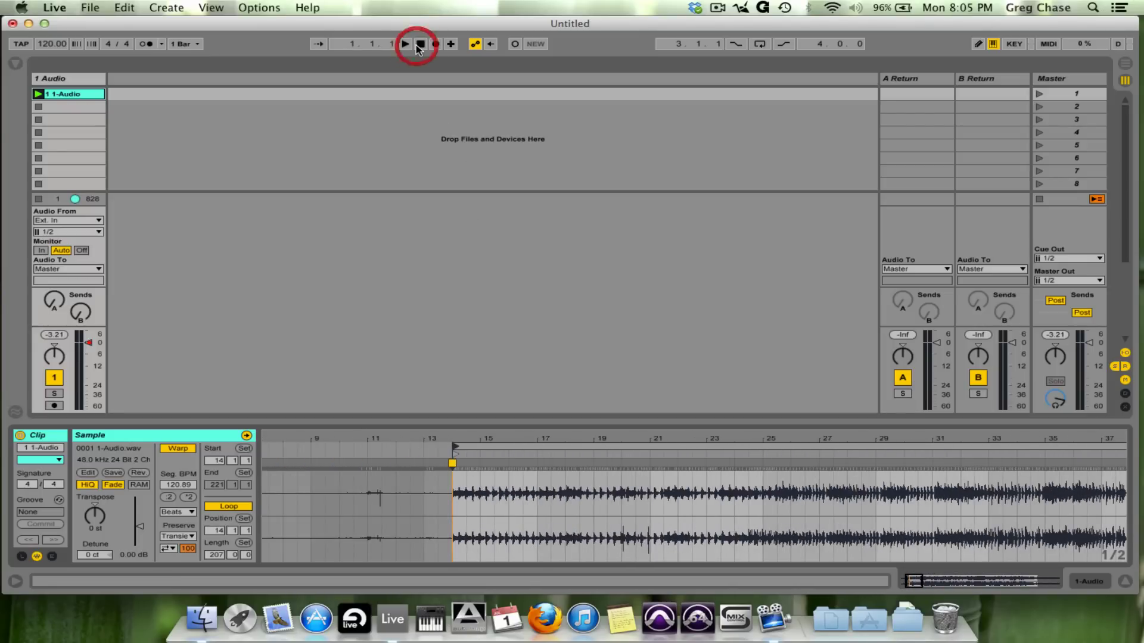
left_click(38, 94)
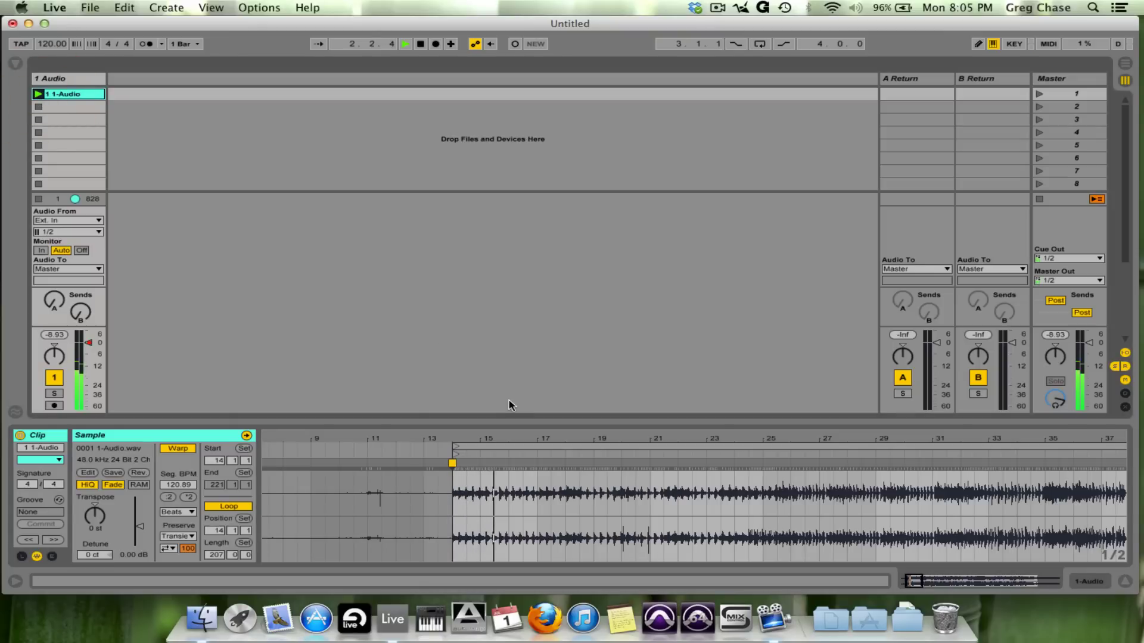
key("space")
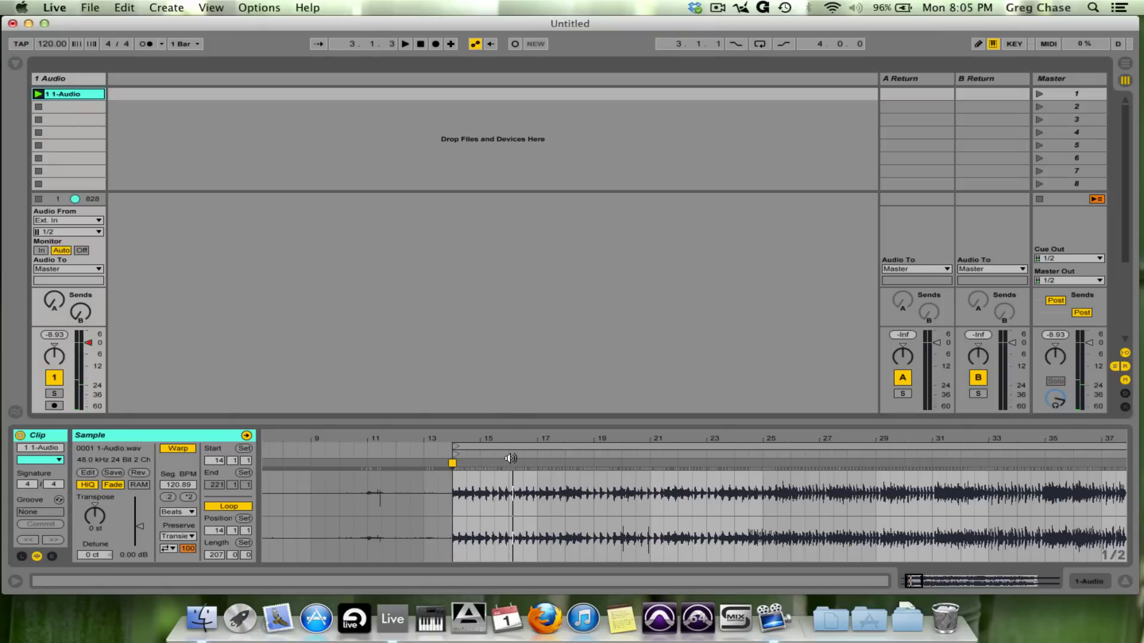
Select the first bar of music from 14.1.1 to 15.1.1 and loop that selection.
left_click(467, 455)
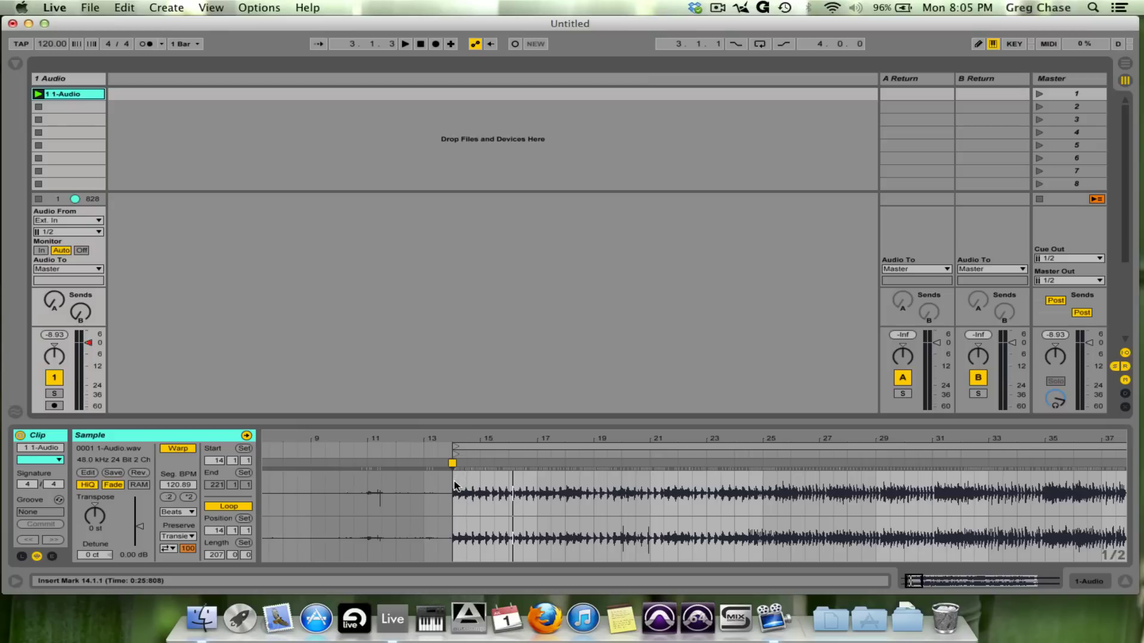
left_click_drag(454, 486, 481, 487)
right_click(481, 488)
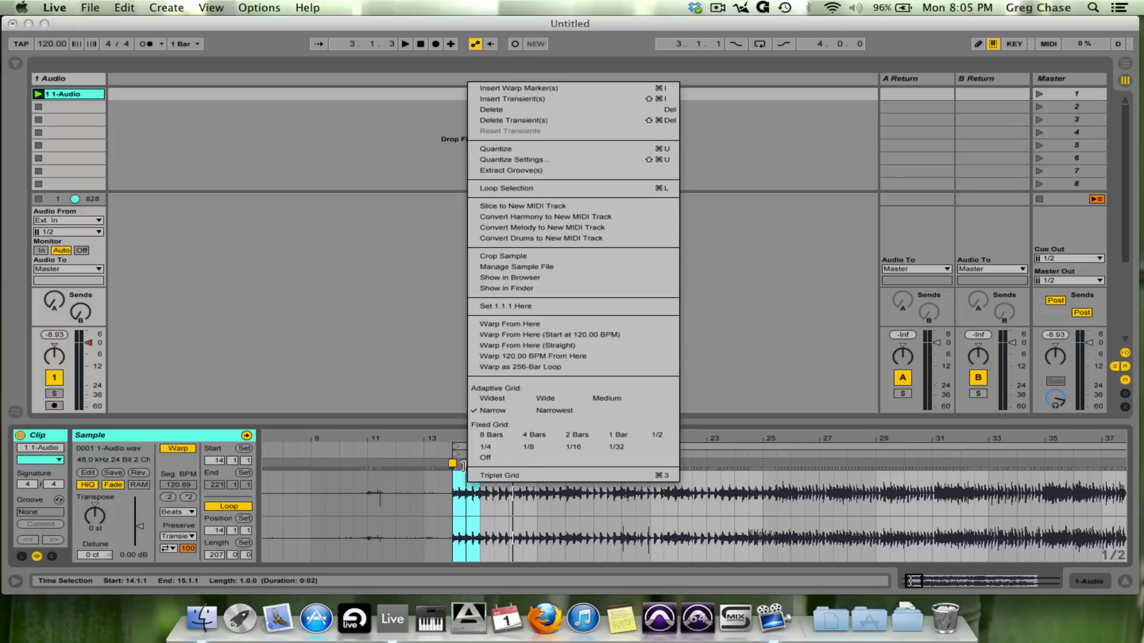
left_click(503, 187)
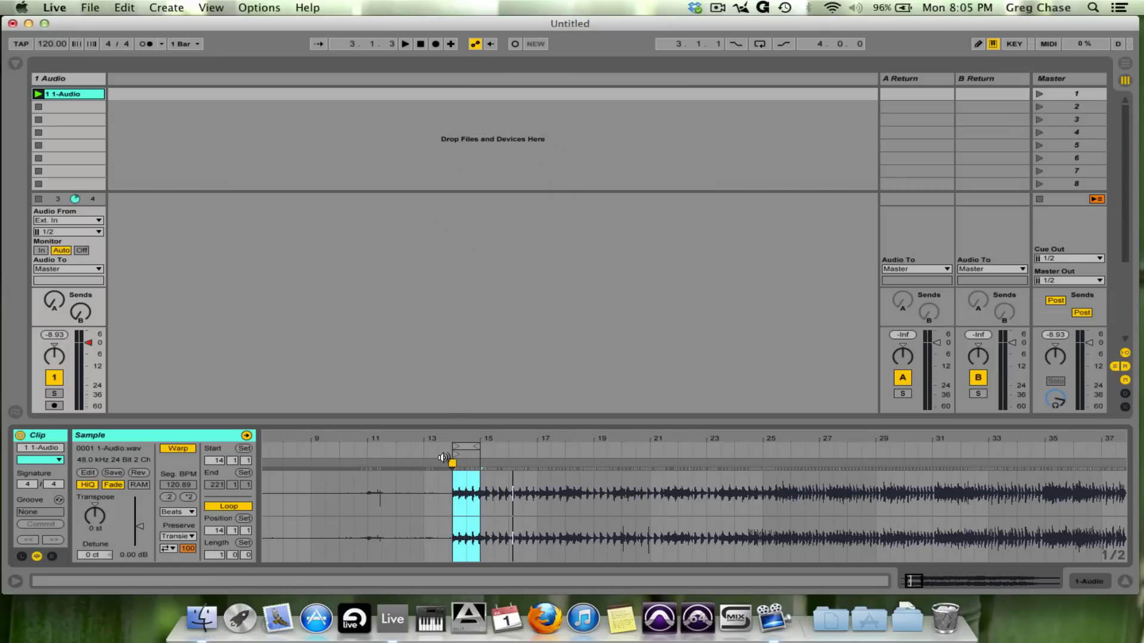
While the loop plays, add a warp marker at the bar's end on 15.1.1 and set the project tempo to 130 BPM.
left_click(452, 462)
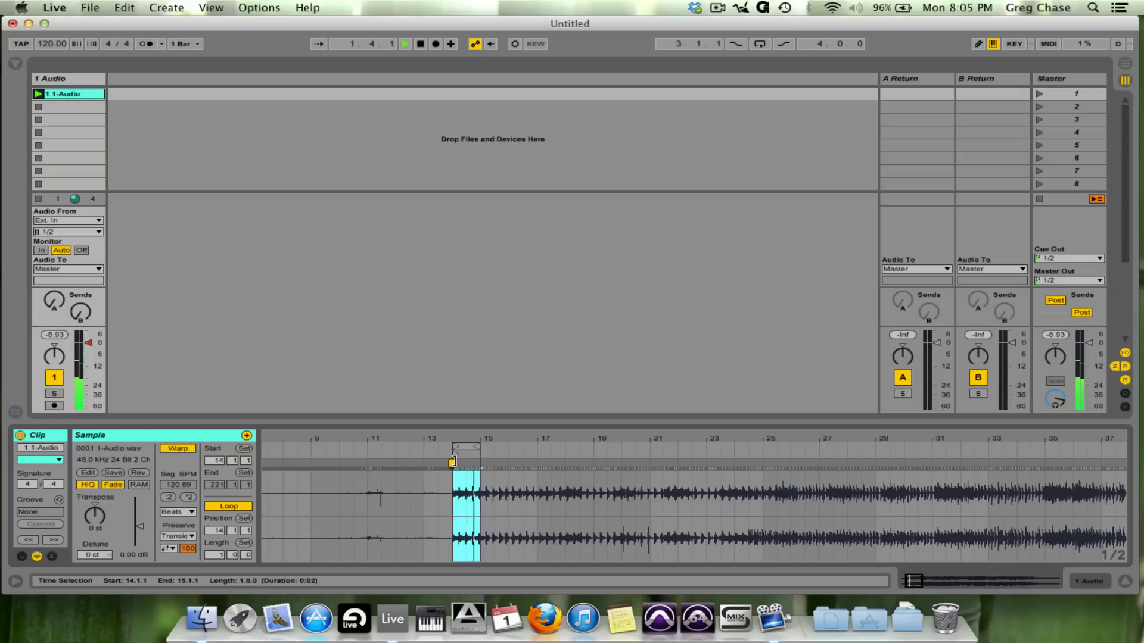
mouse_move(471, 433)
left_mouse_down()
mouse_move(552, 453)
mouse_move(538, 463)
mouse_move(577, 463)
mouse_move(568, 439)
left_mouse_up()
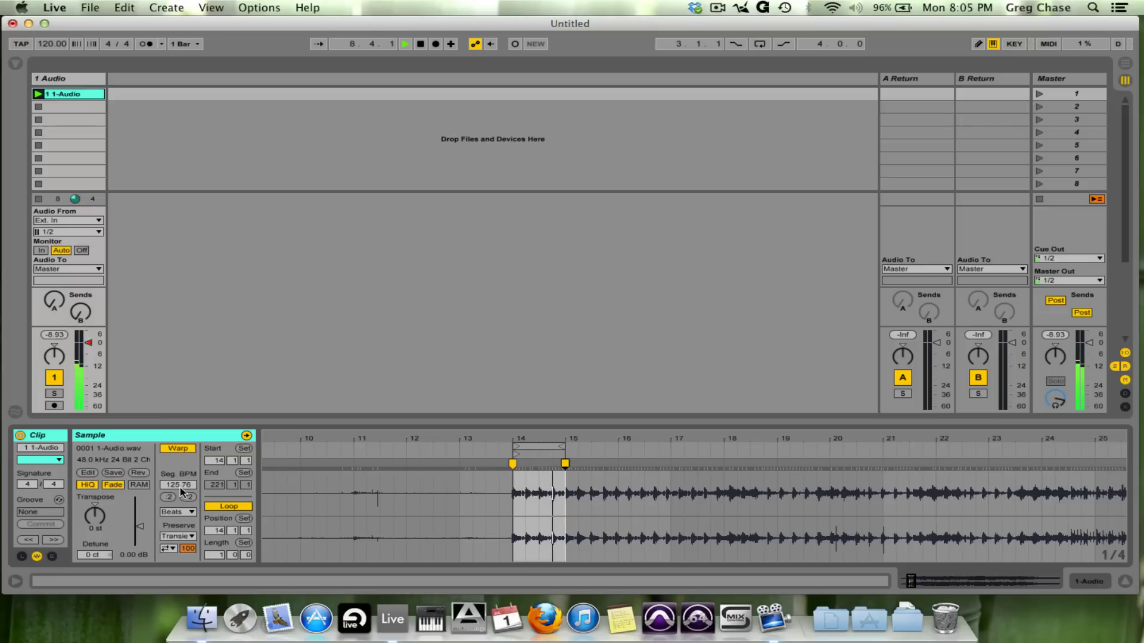
left_click_drag(49, 41, 50, 34)
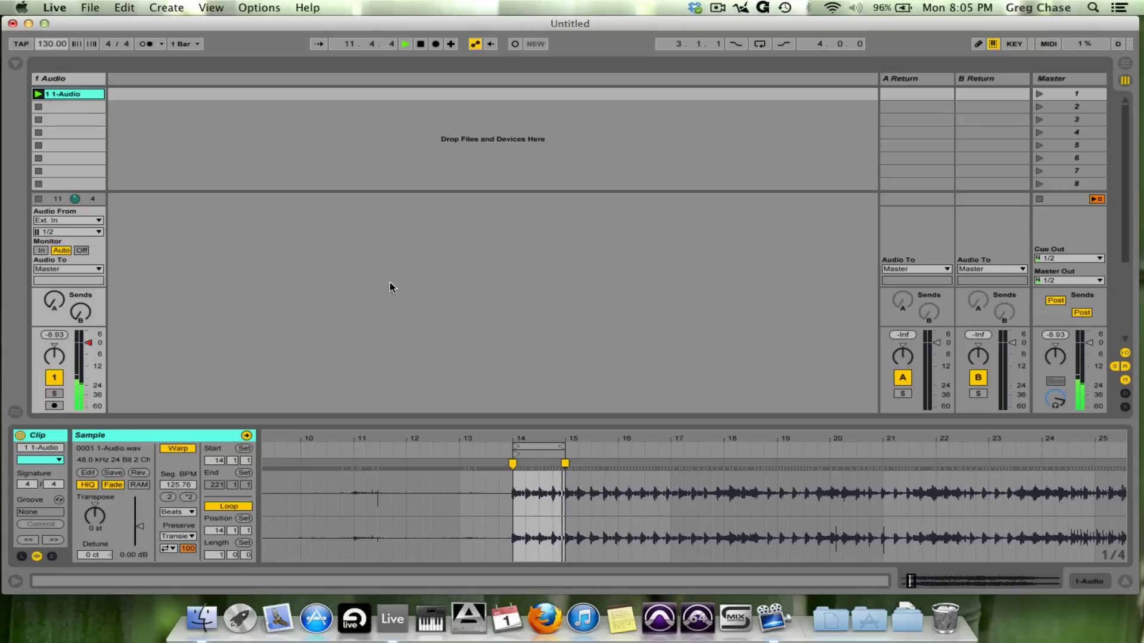
key("space")
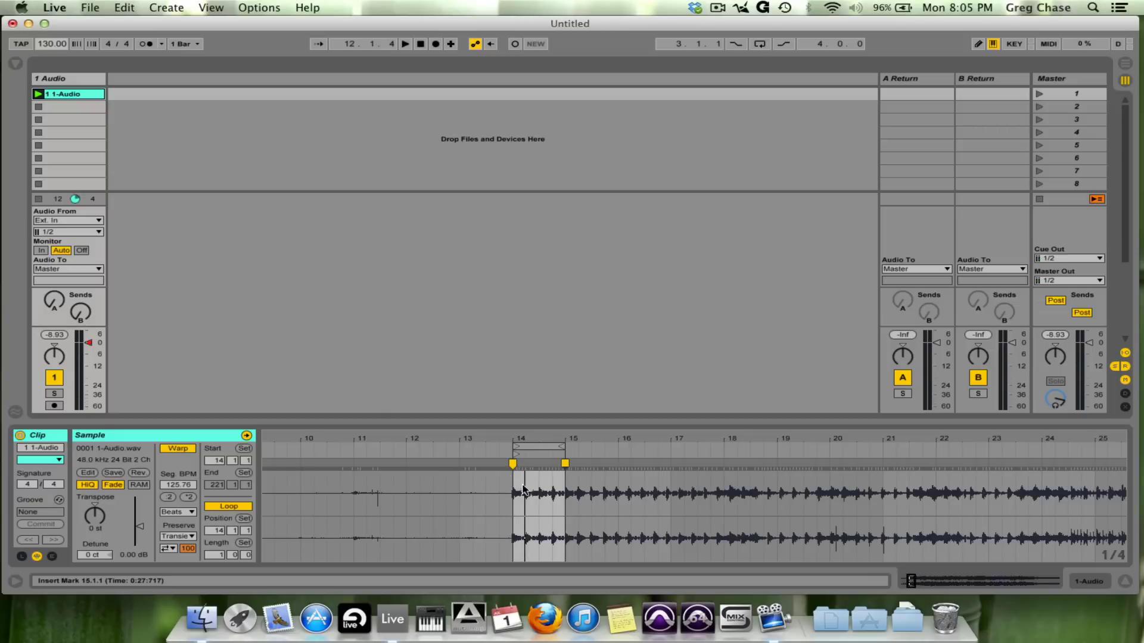
Crop the sample to the looped bar and play the cropped clip as a check, stopping it when done.
right_click(540, 513)
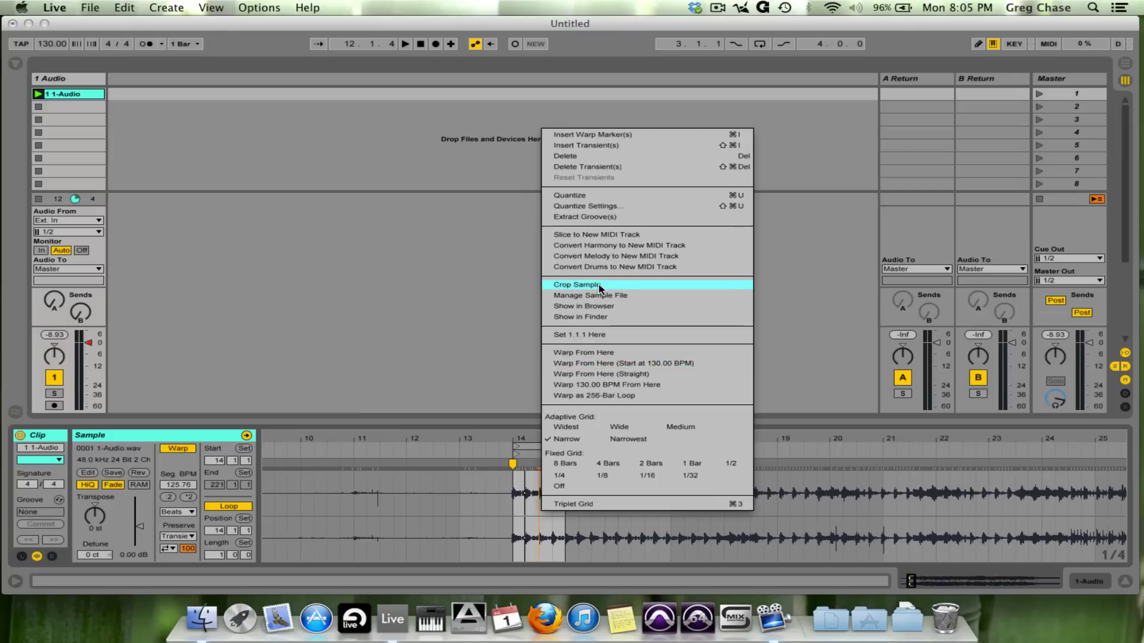
left_click(620, 287)
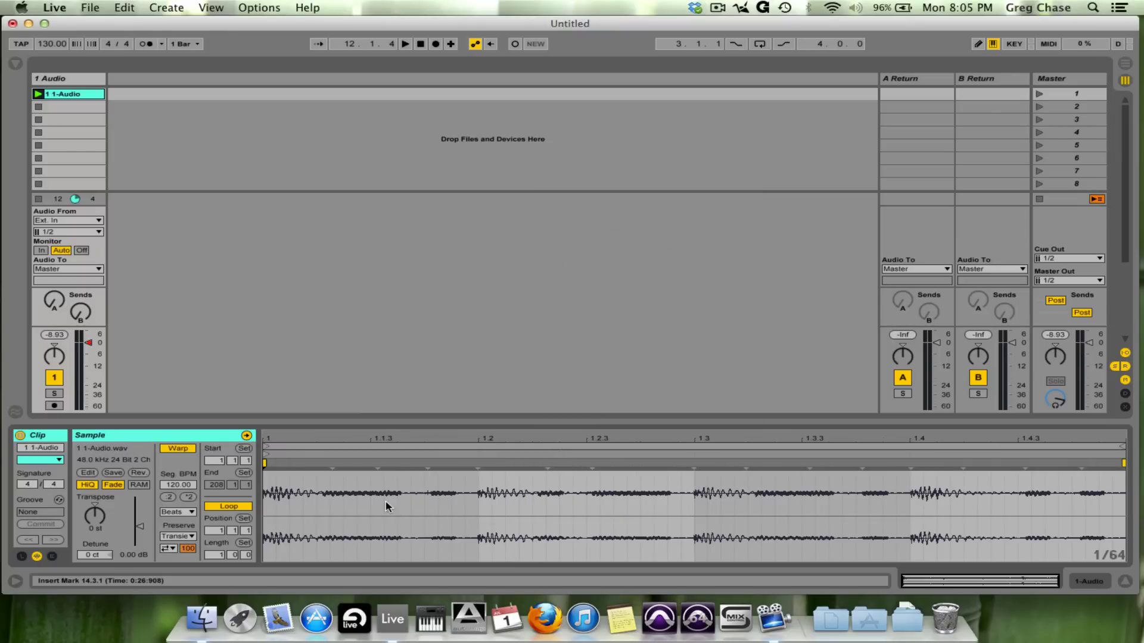
left_click(37, 94)
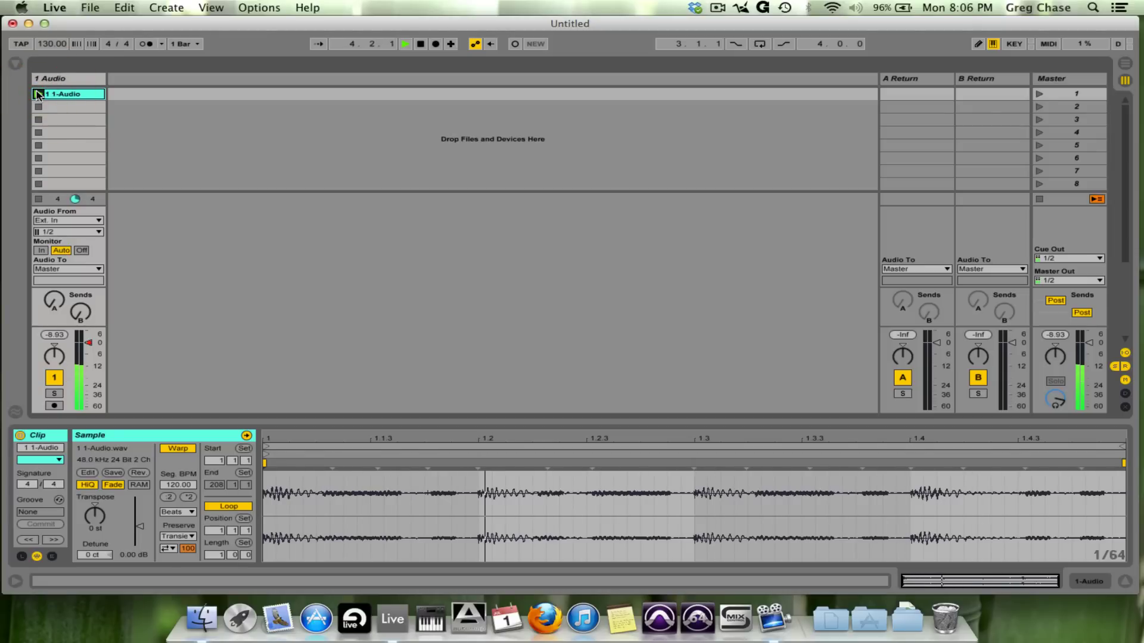
key("space")
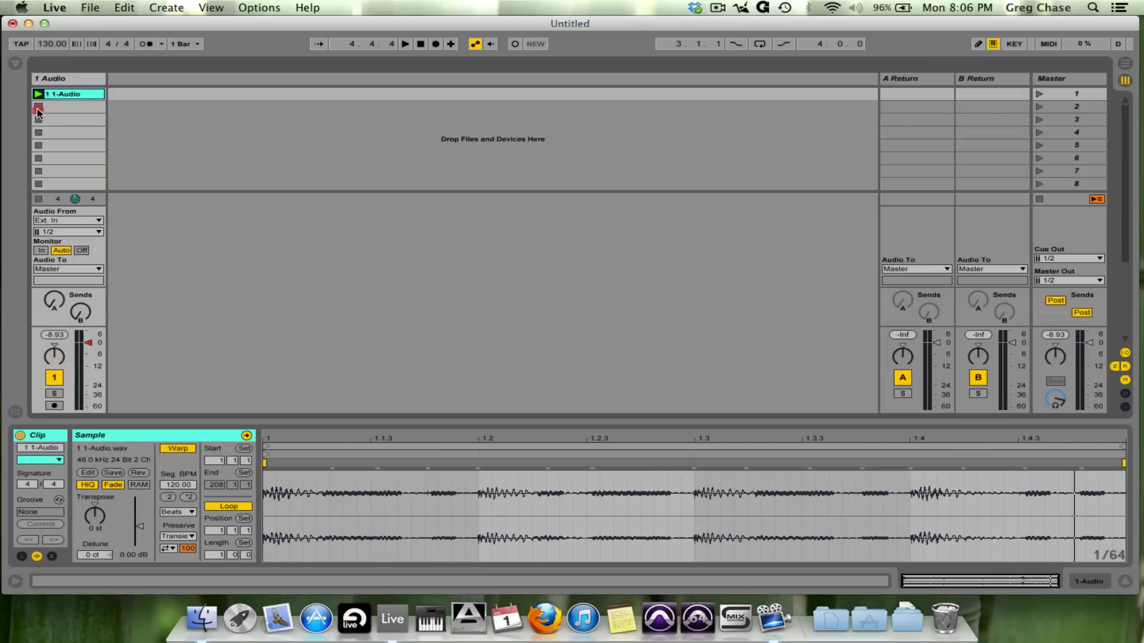
left_click(46, 107)
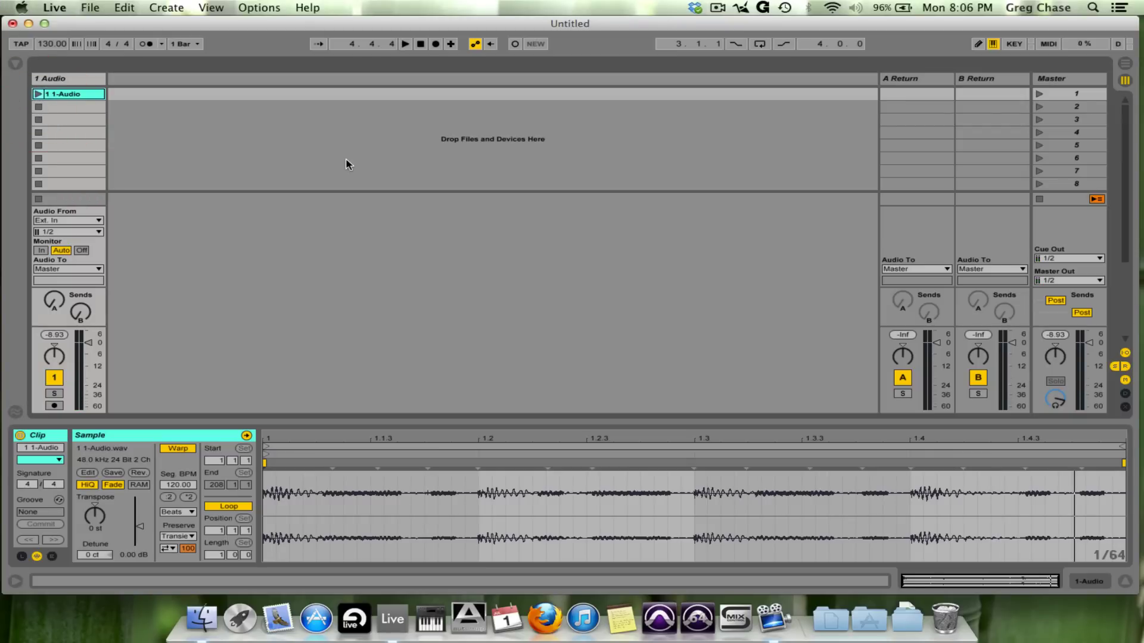